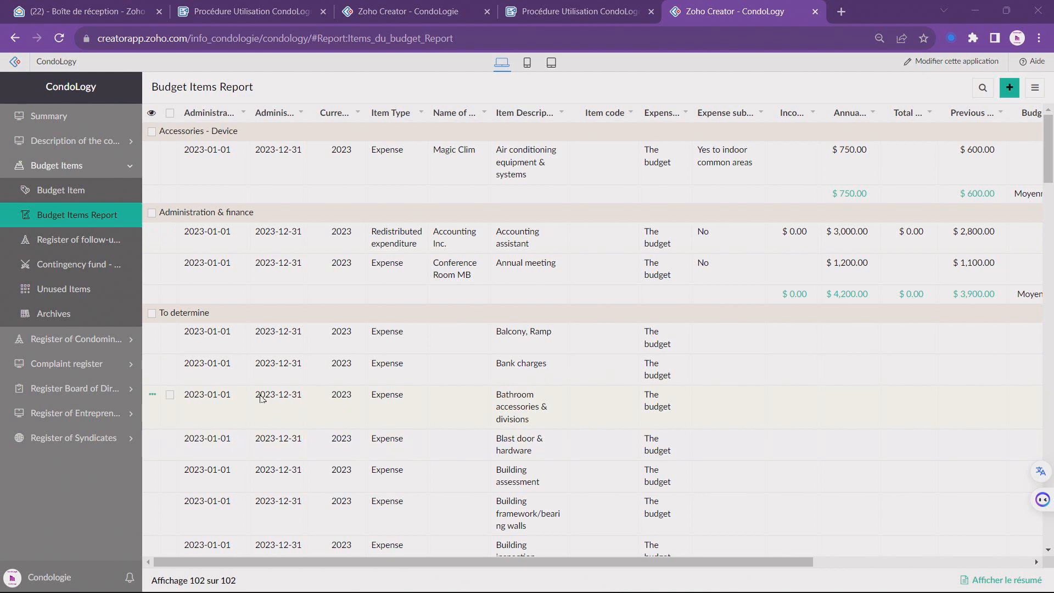
- Open the private unit 102 record for editing from the Register of condominium Report
left_click(107, 339)
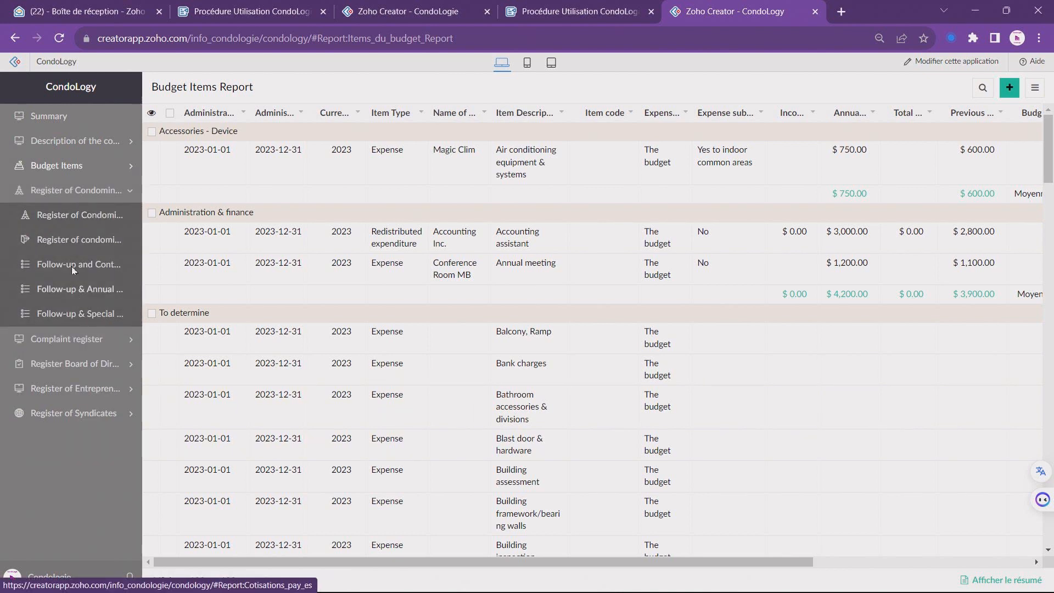
left_click(72, 239)
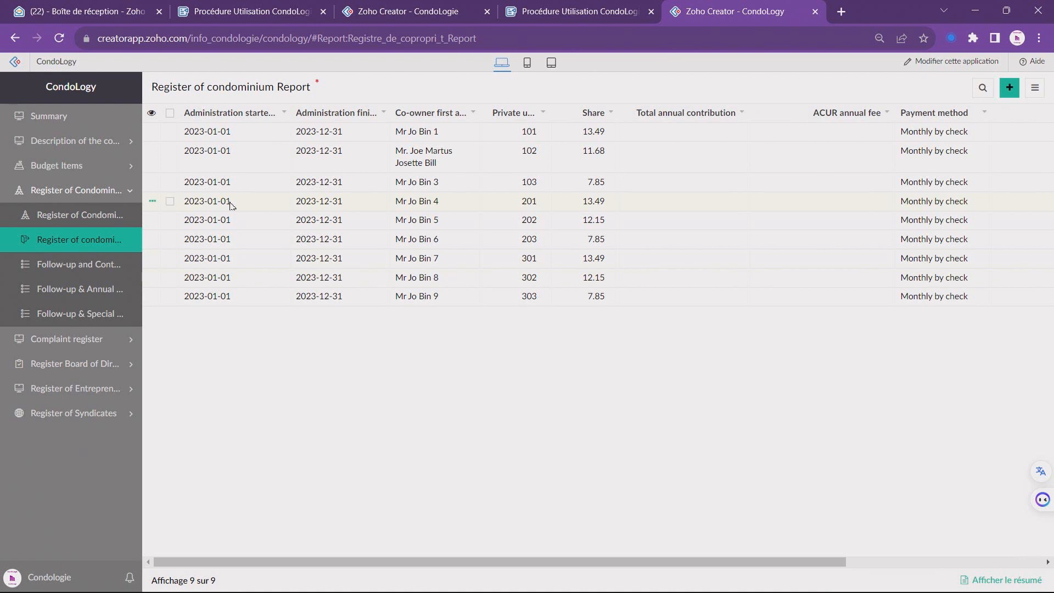
left_click(153, 151)
left_click(177, 163)
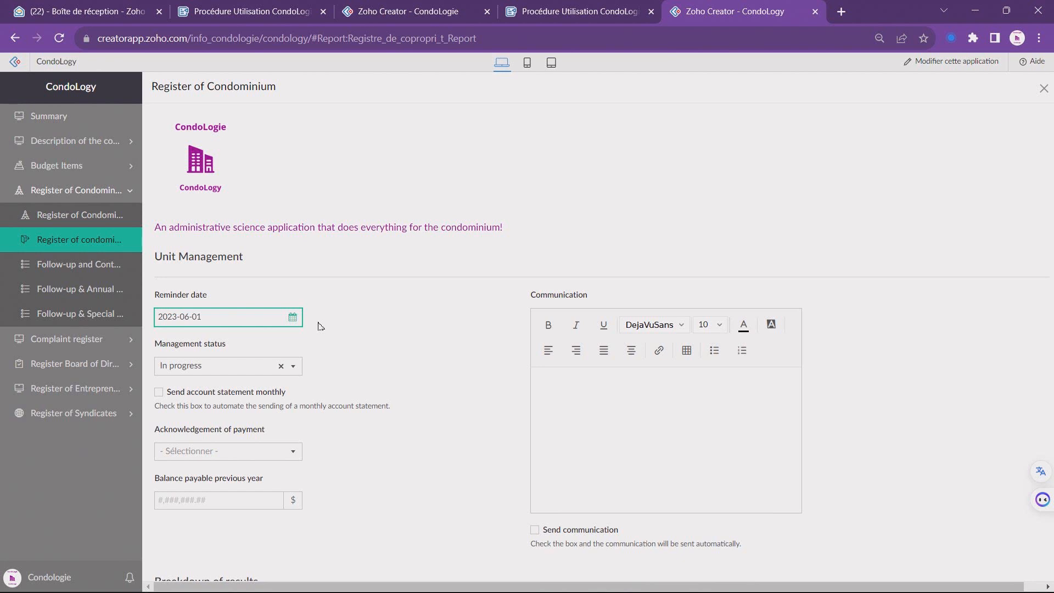
- Set the unit's management status to In progress and enable sending the account statement monthly
scroll(343, 324, "down", 4)
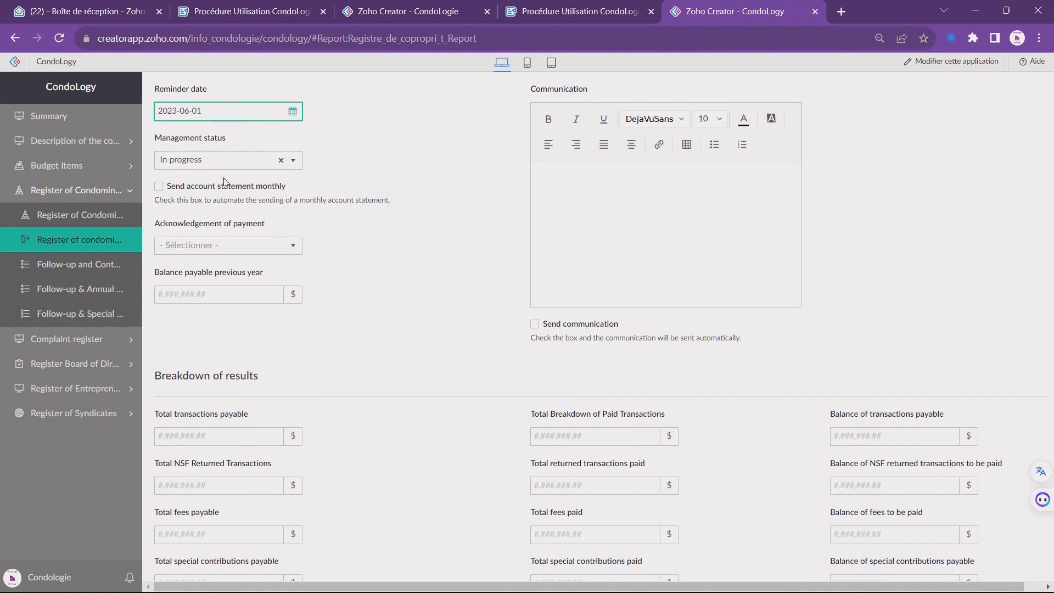
left_click(209, 163)
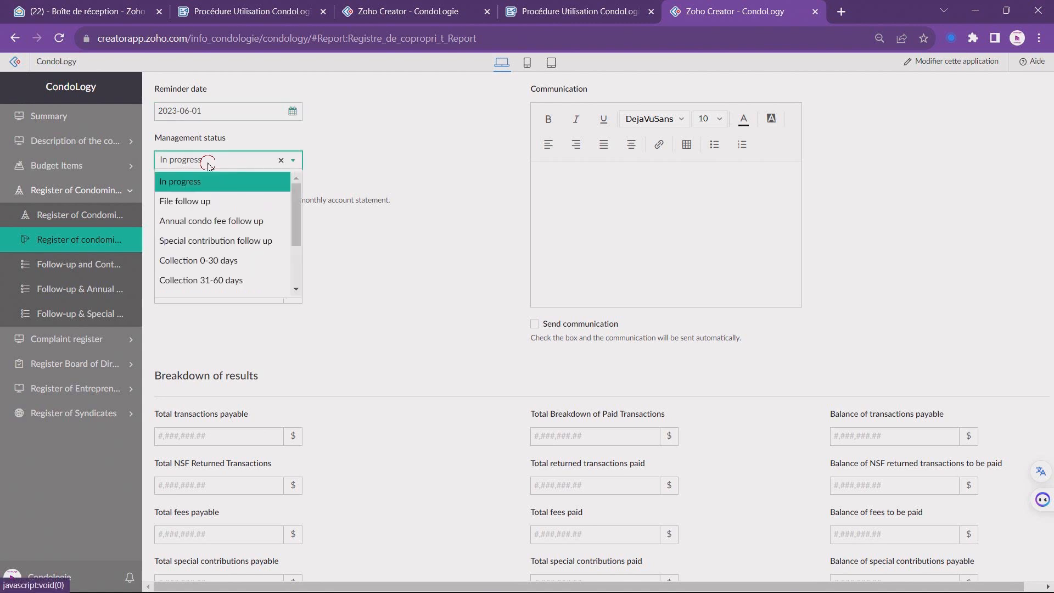
scroll(224, 277, "down", 2)
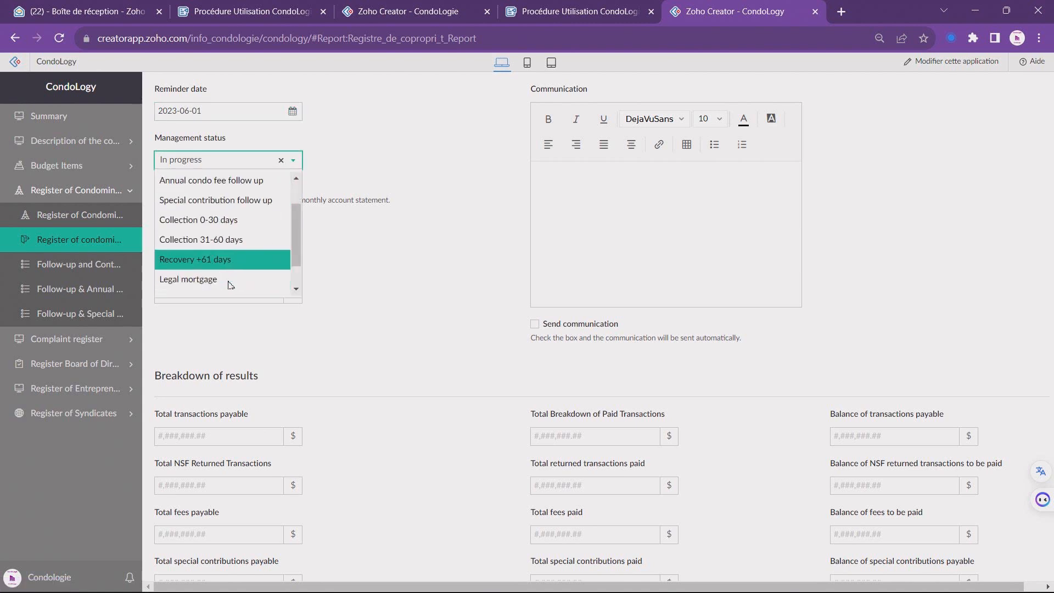
scroll(226, 280, "up", 1)
scroll(226, 277, "up", 3)
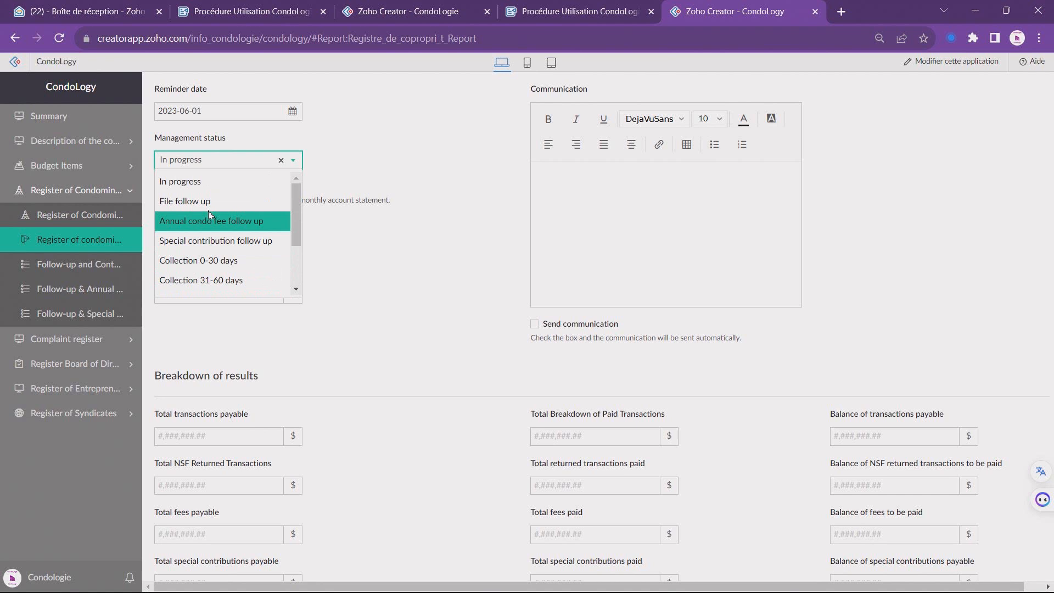
left_click(197, 185)
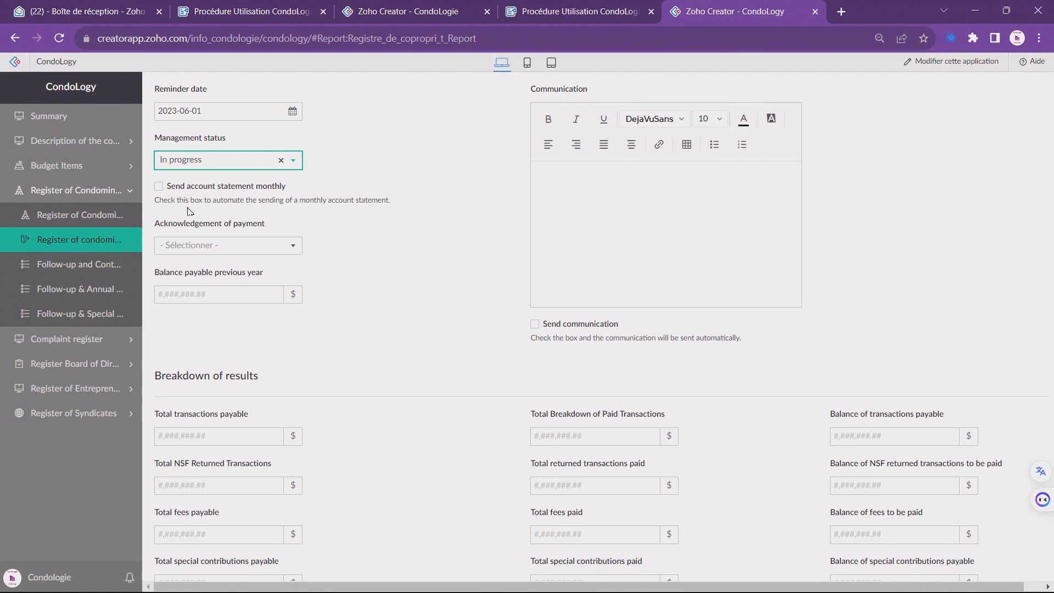
left_click(159, 186)
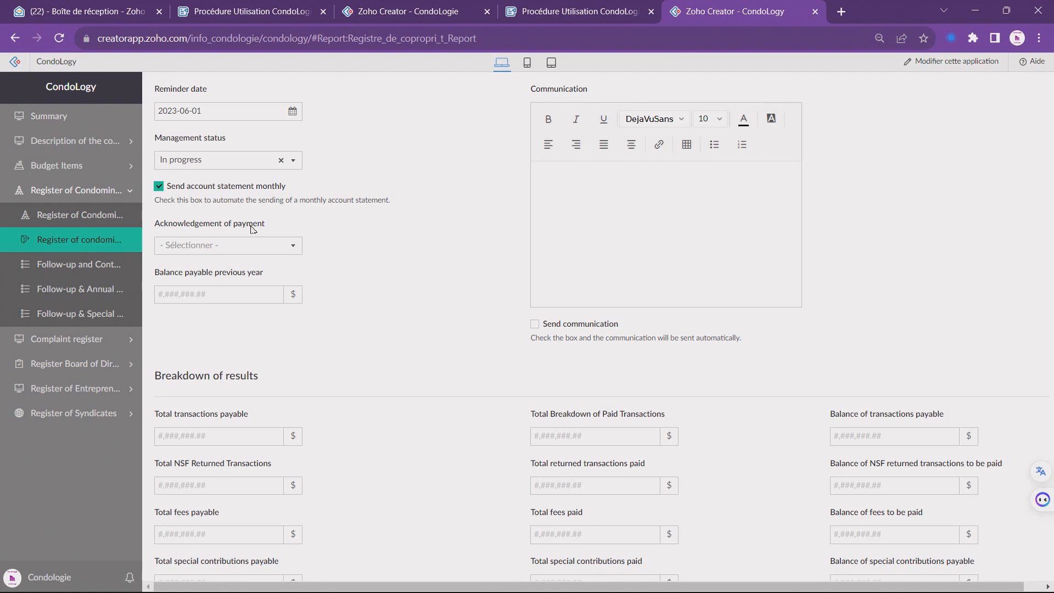
- Review the available acknowledgement of payment options and the field for the previous year's balance payable
left_click(254, 248)
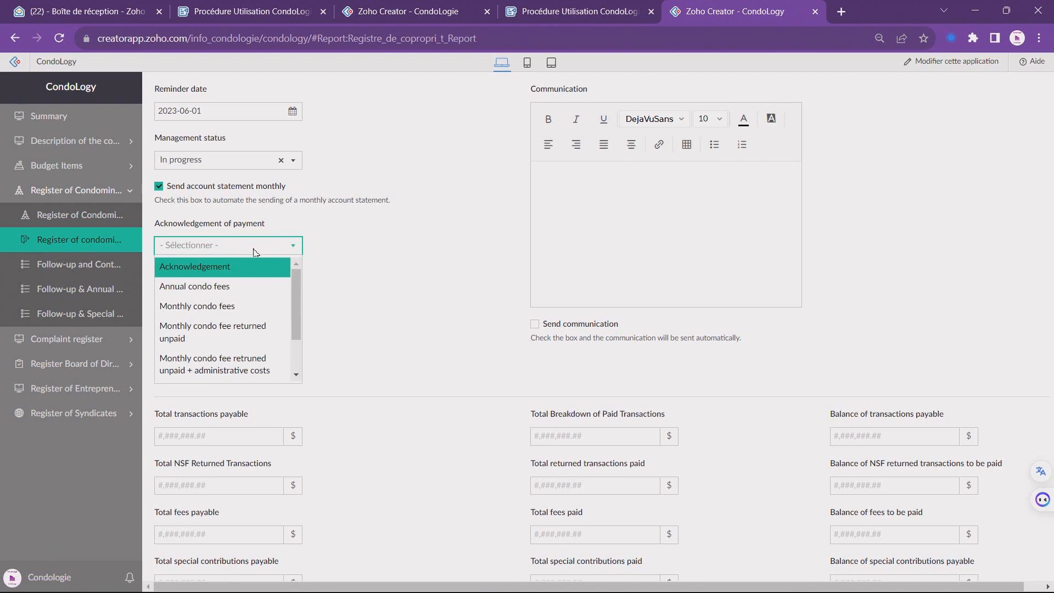
scroll(250, 277, "down", 2)
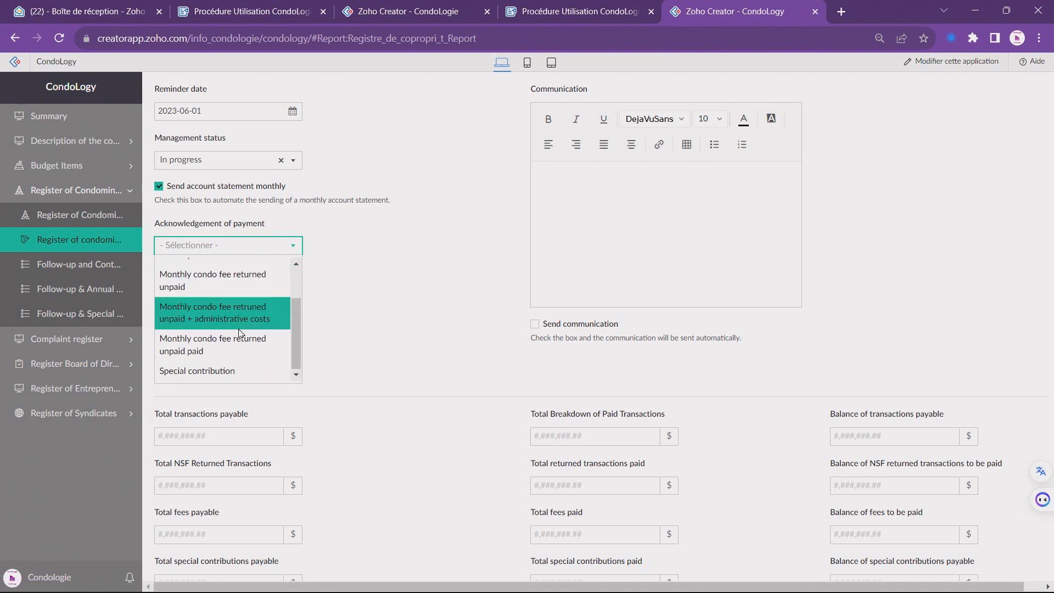
scroll(242, 347, "up", 2)
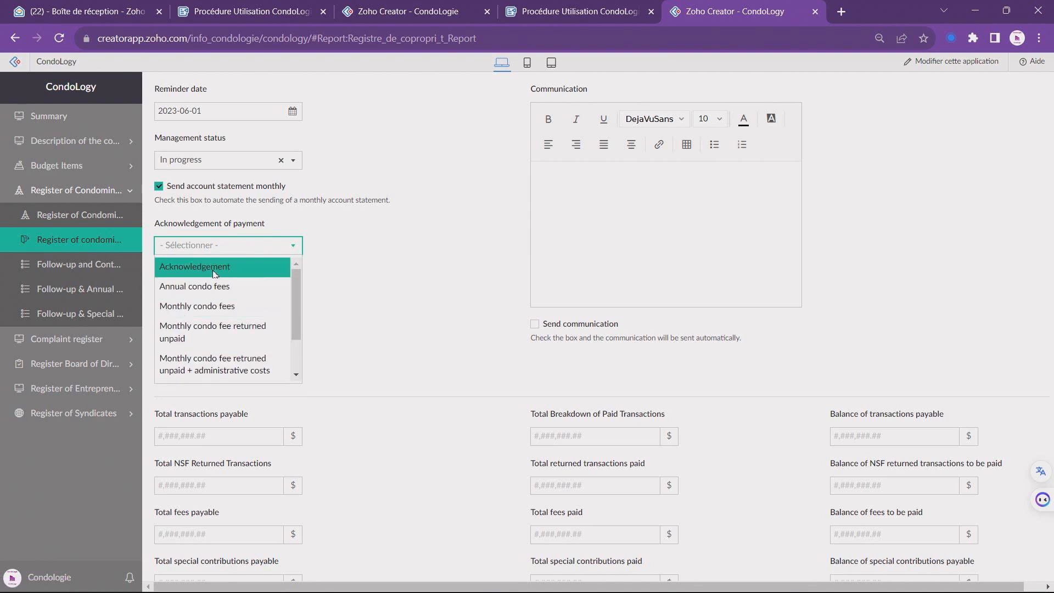
left_click(322, 250)
left_click(299, 299)
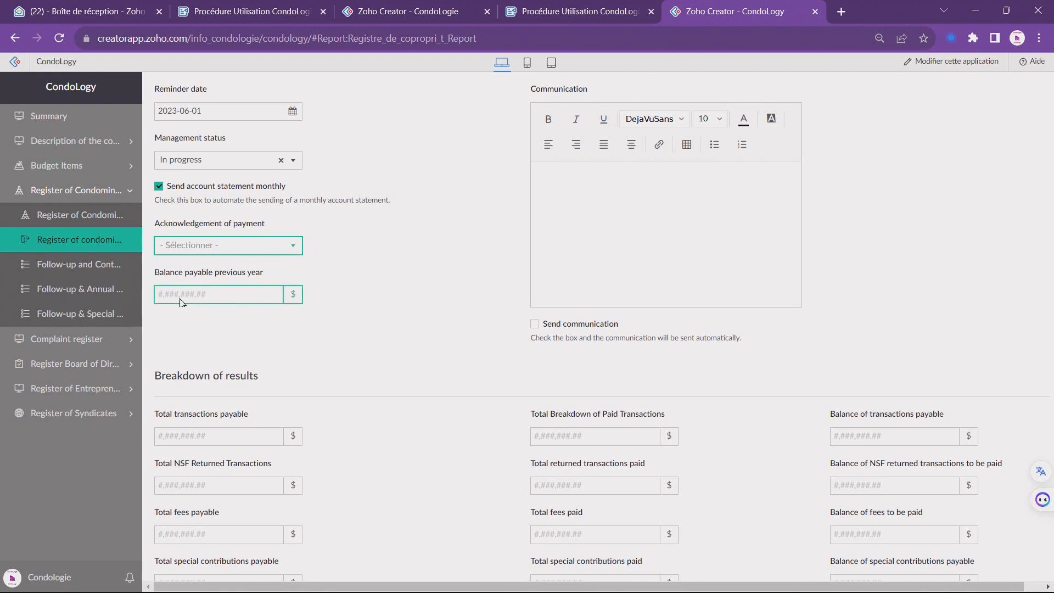
- Try the Send communication option below the empty communication text, and clear it again
left_click(622, 283)
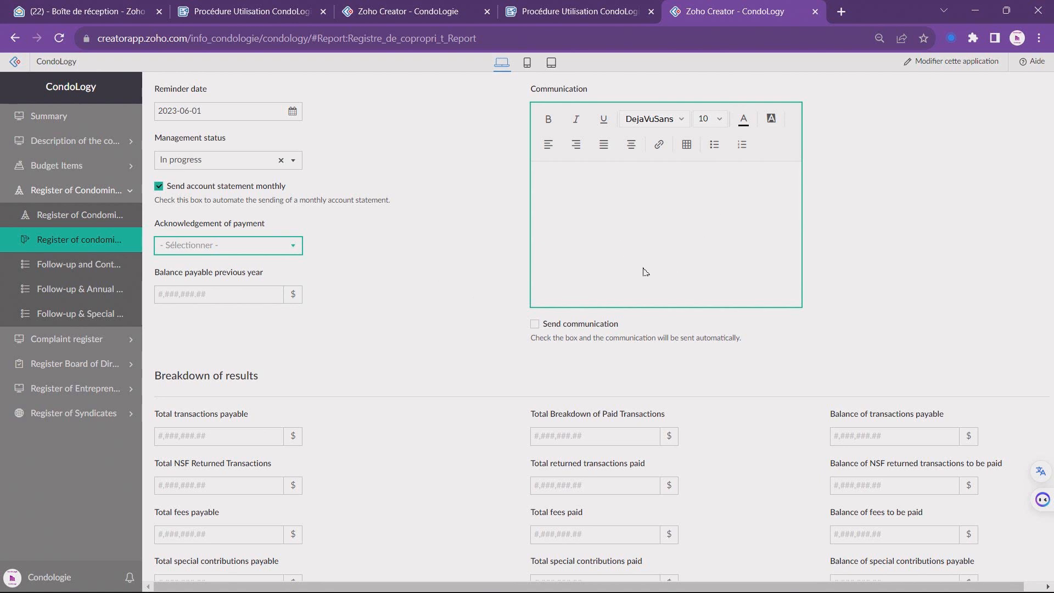
left_click(535, 325)
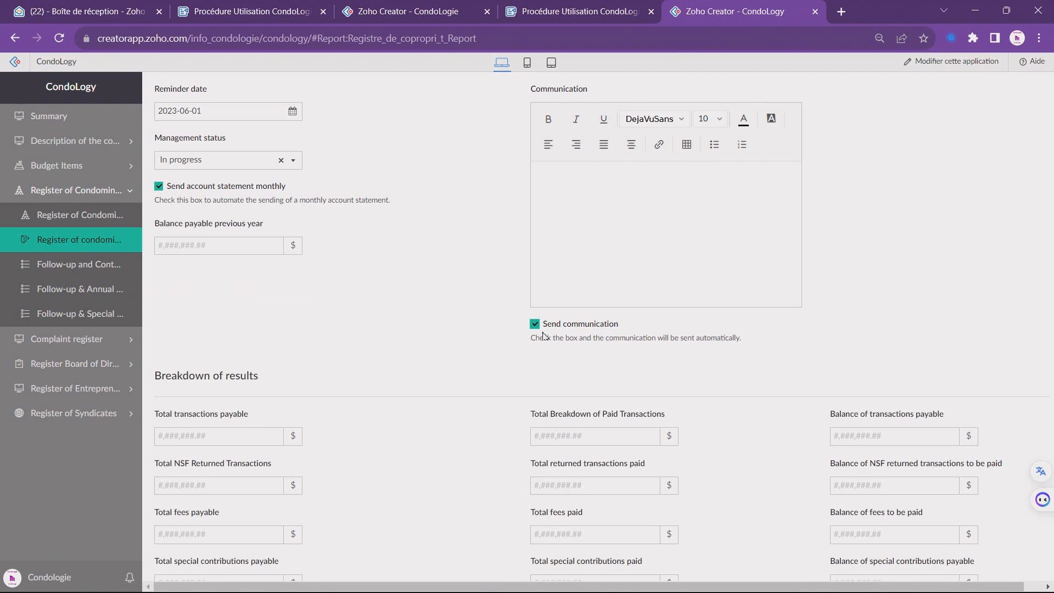
left_click(535, 327)
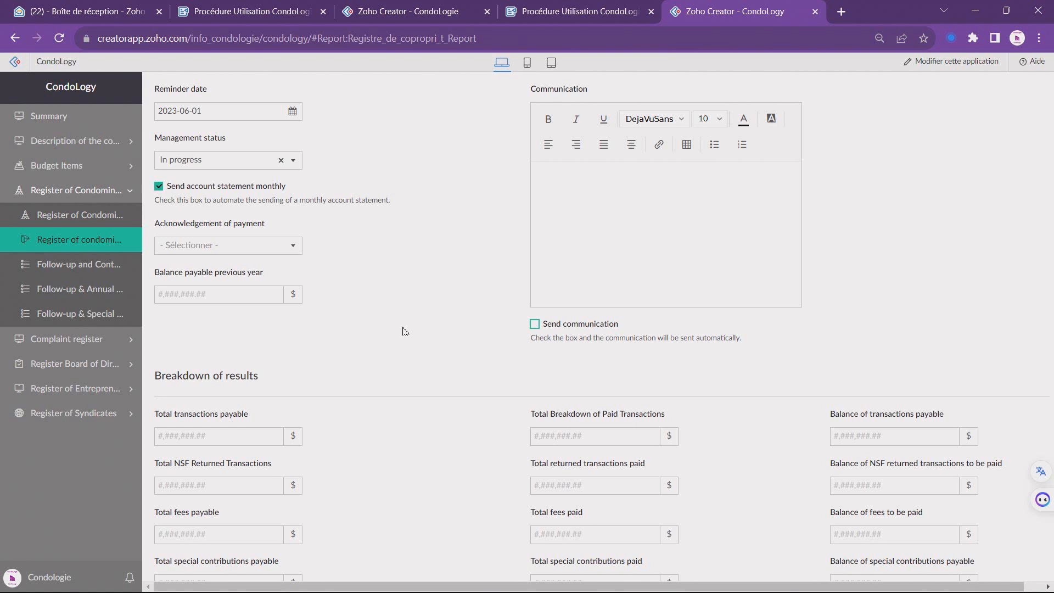
- Add an empty row to the breakdown of transactions and another to the unit history and document table
scroll(405, 331, "down", 5)
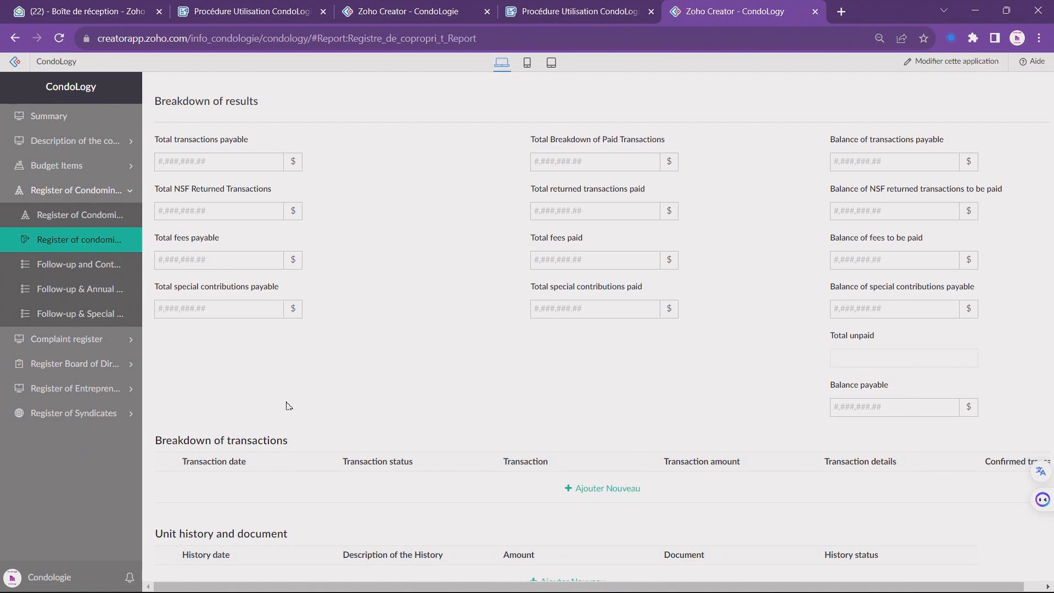
left_click(608, 488)
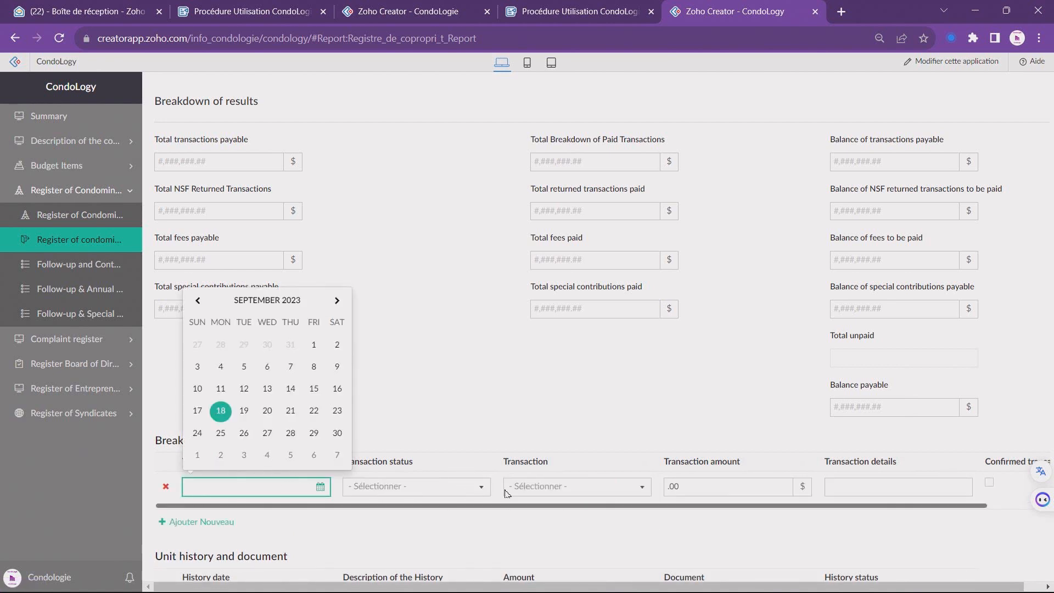
left_click(529, 397)
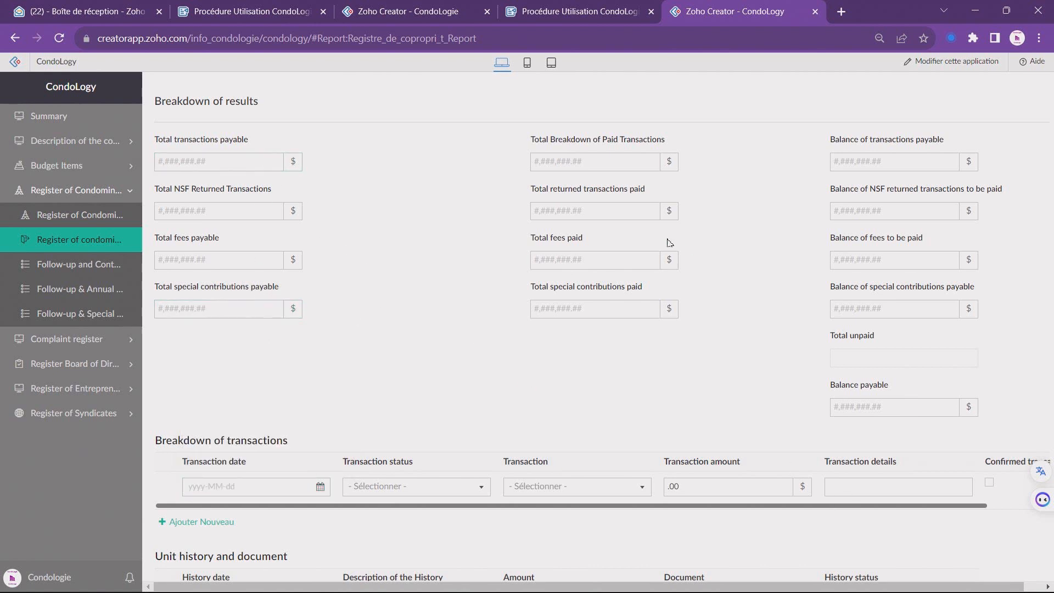
scroll(679, 246, "down", 6)
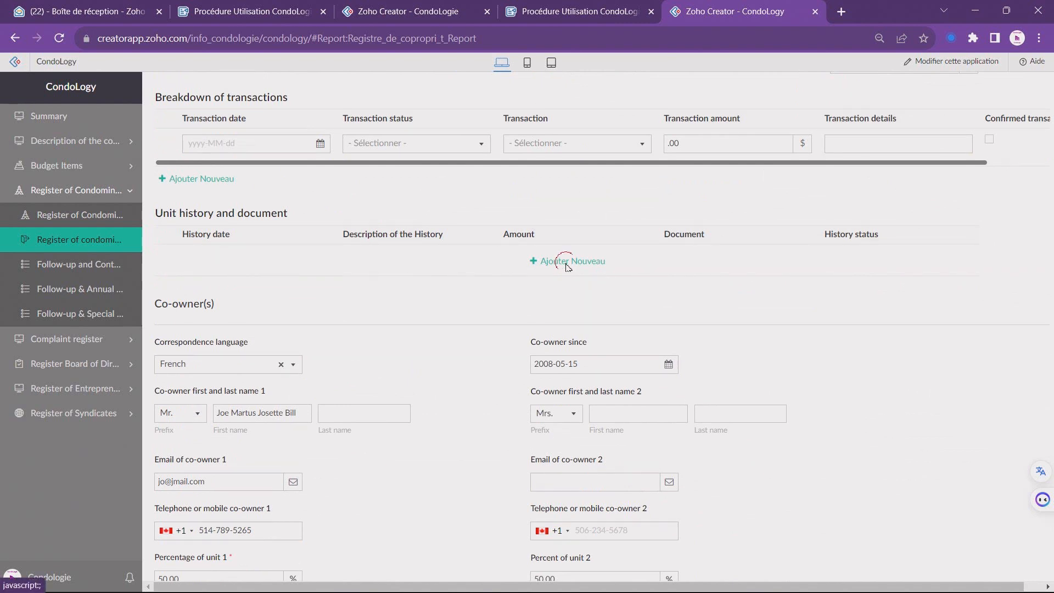
left_click(567, 263)
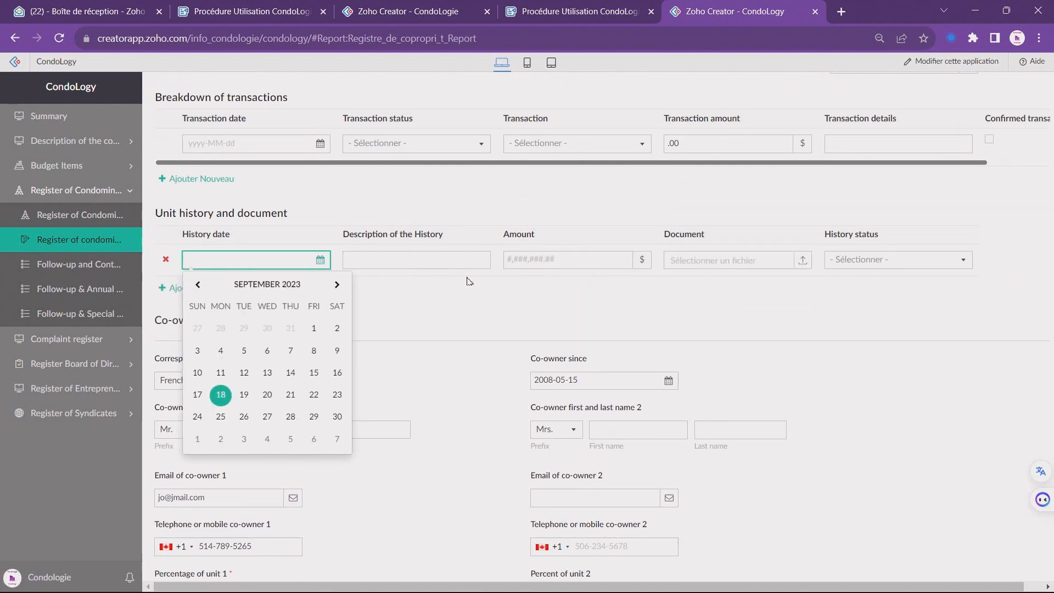
left_click(526, 305)
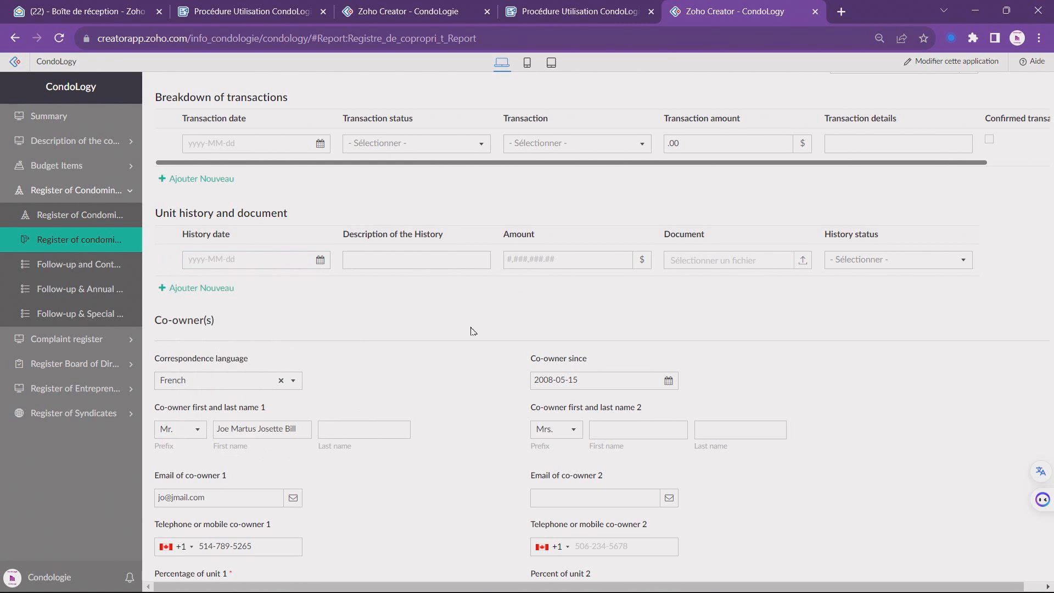
- Move the second person's name from the first name of co-owner 1 to the first name of co-owner 2
scroll(472, 331, "down", 4)
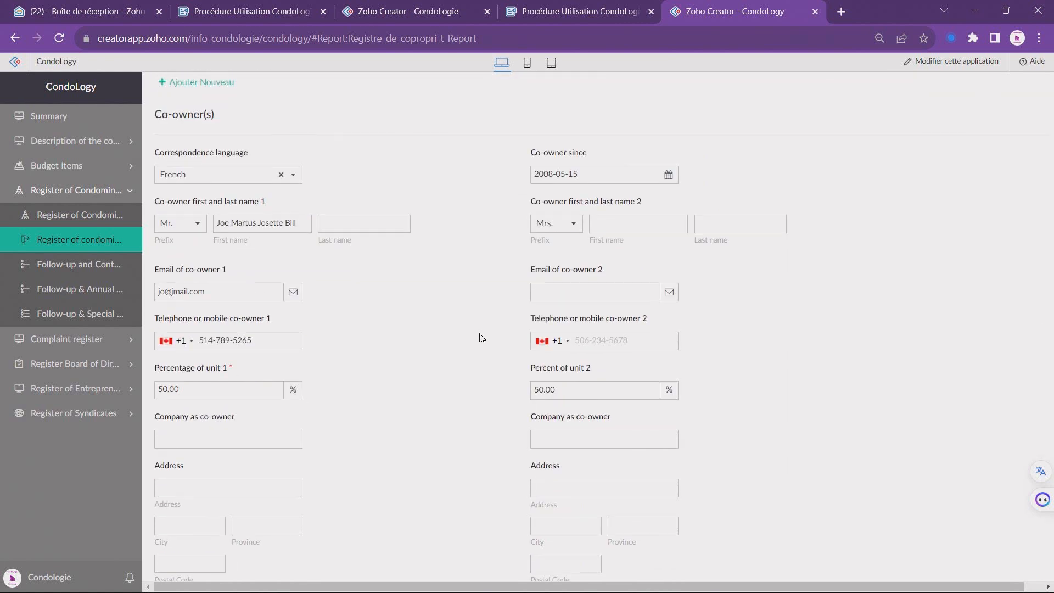
left_click(254, 227)
left_click_drag(260, 228, 639, 226)
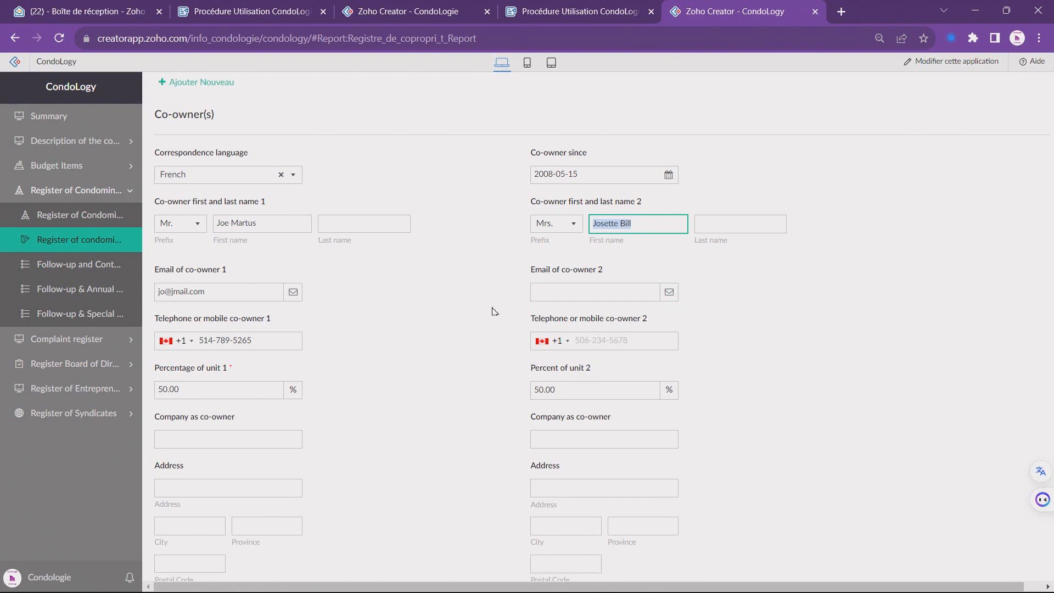
scroll(492, 311, "down", 1)
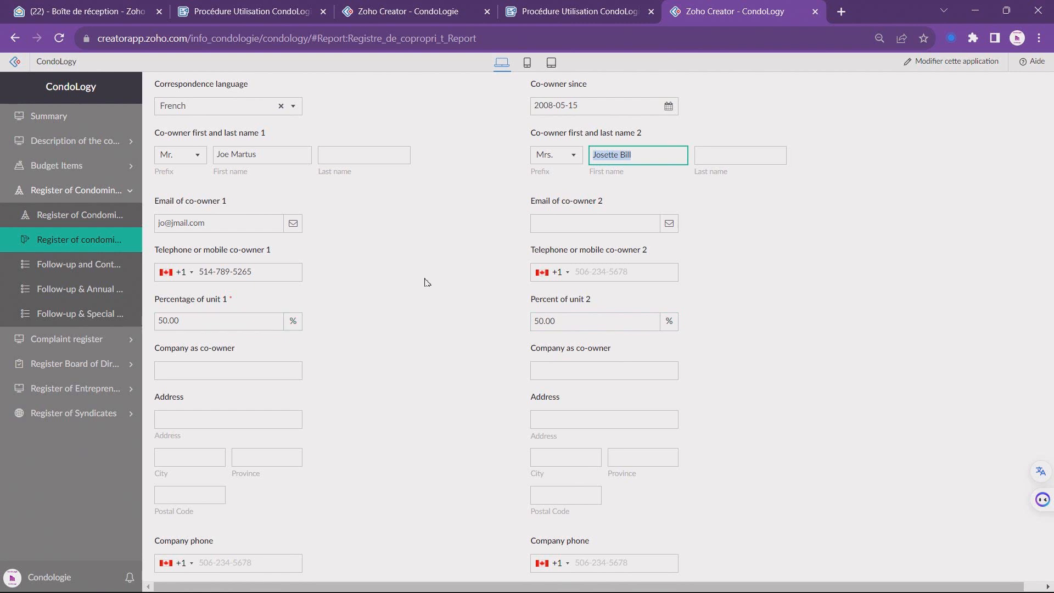
left_click(425, 299)
- Check the private unit's land registry number, square feet and unit number, and choose No for the manager on file
scroll(426, 324, "down", 3)
scroll(426, 330, "down", 1)
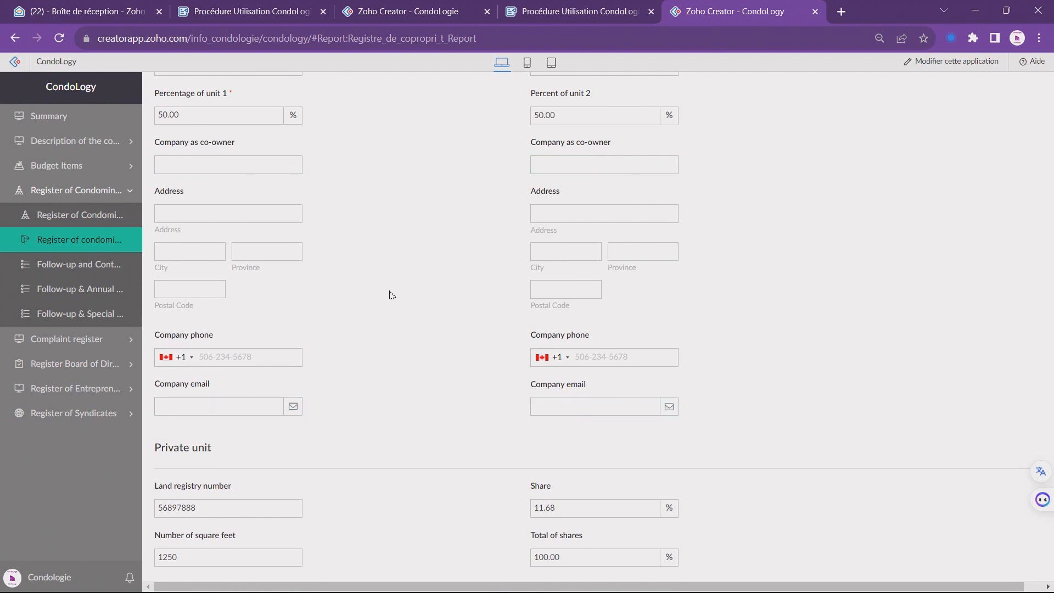
scroll(417, 319, "down", 6)
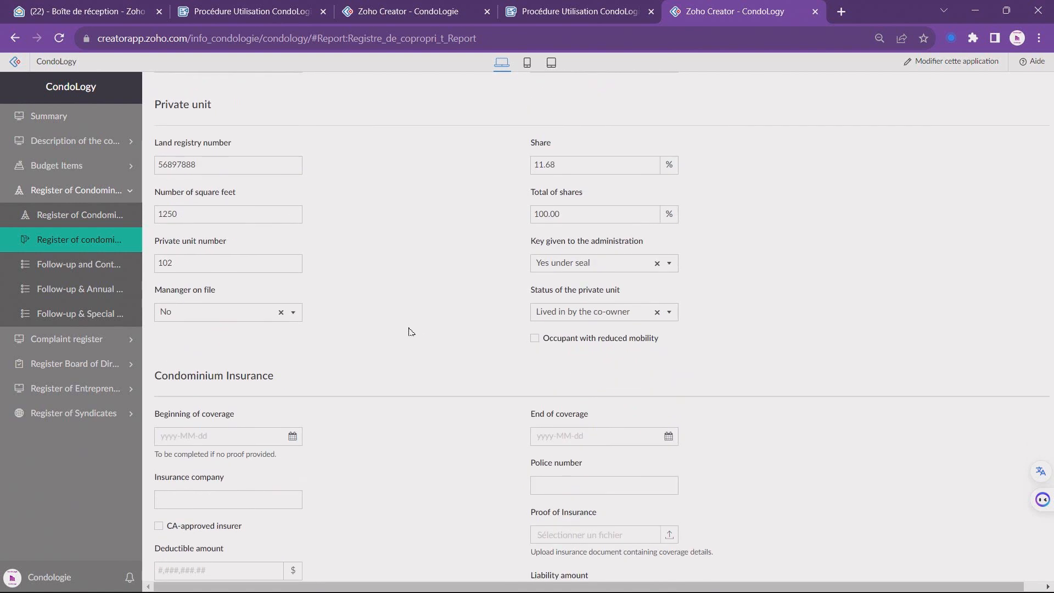
left_click(202, 174)
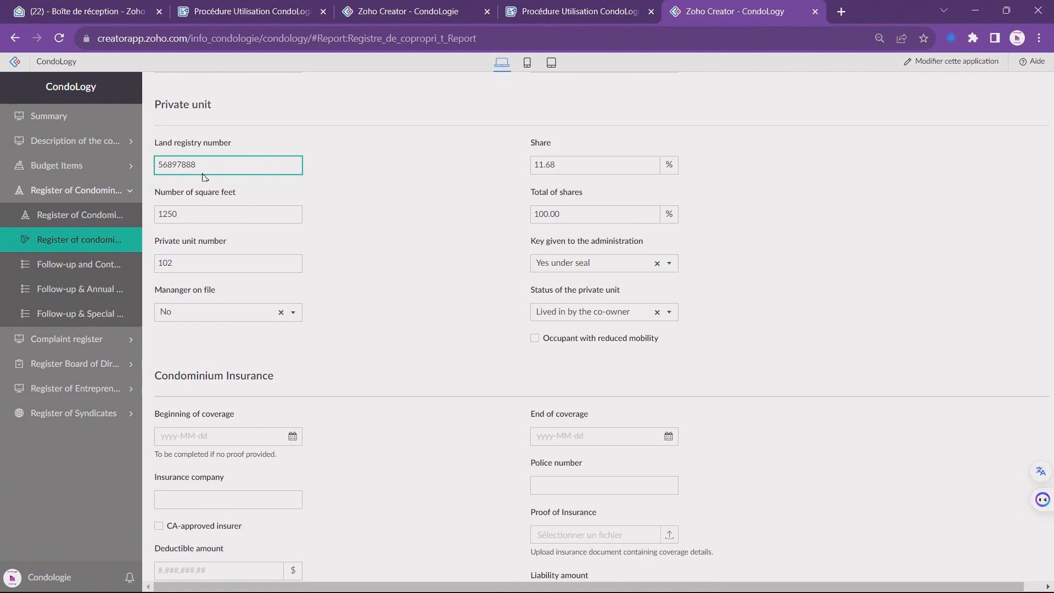
left_click(252, 215)
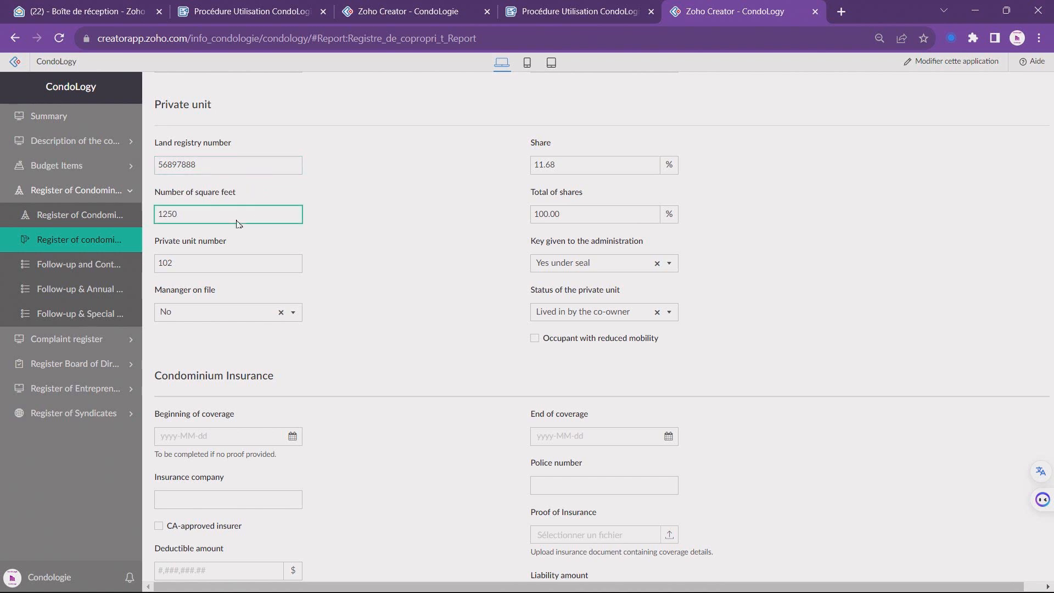
left_click(242, 272)
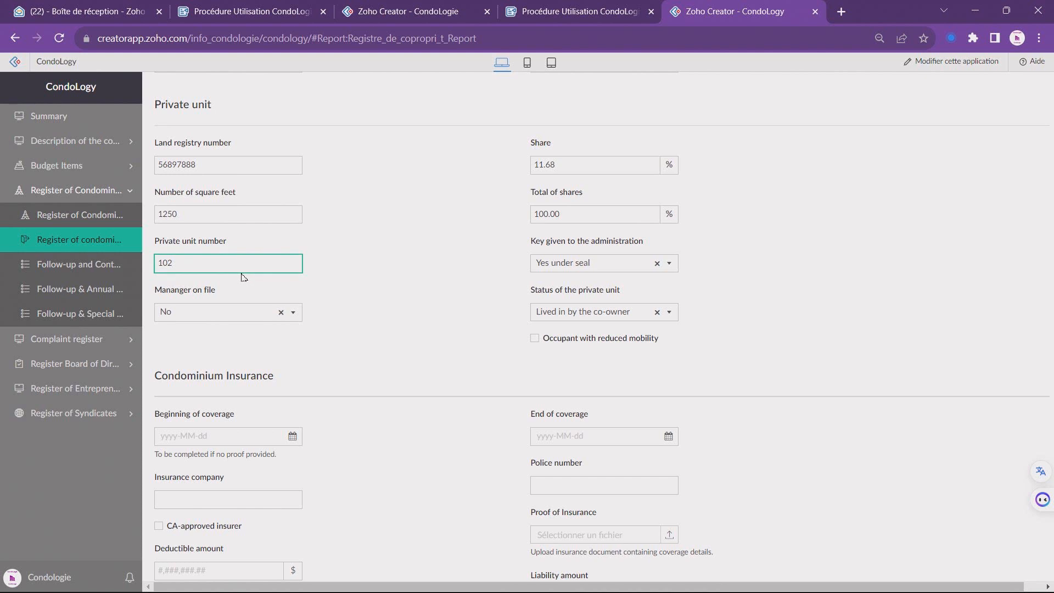
left_click(204, 321)
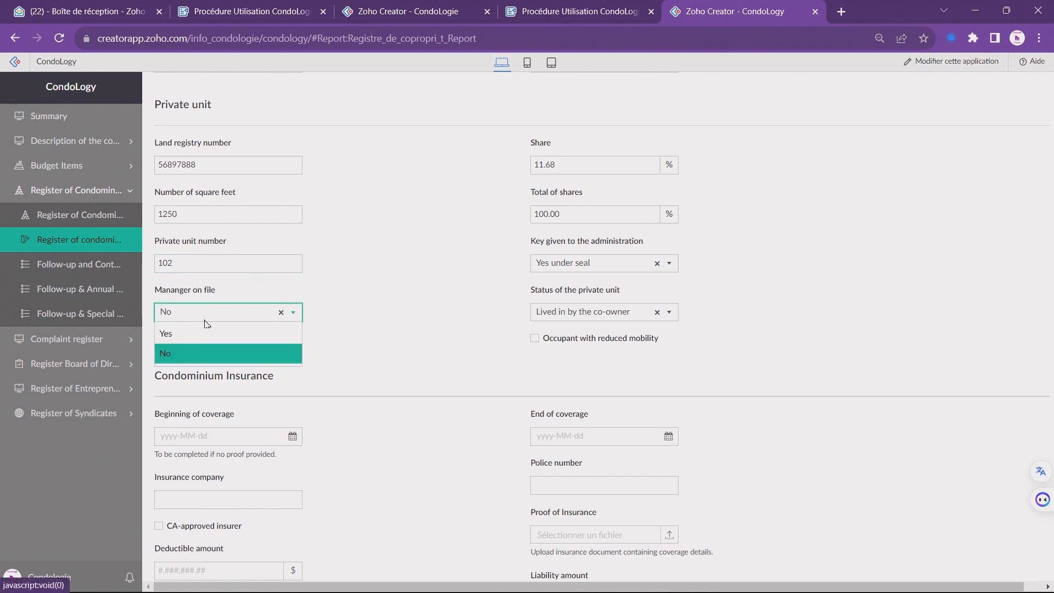
left_click(201, 354)
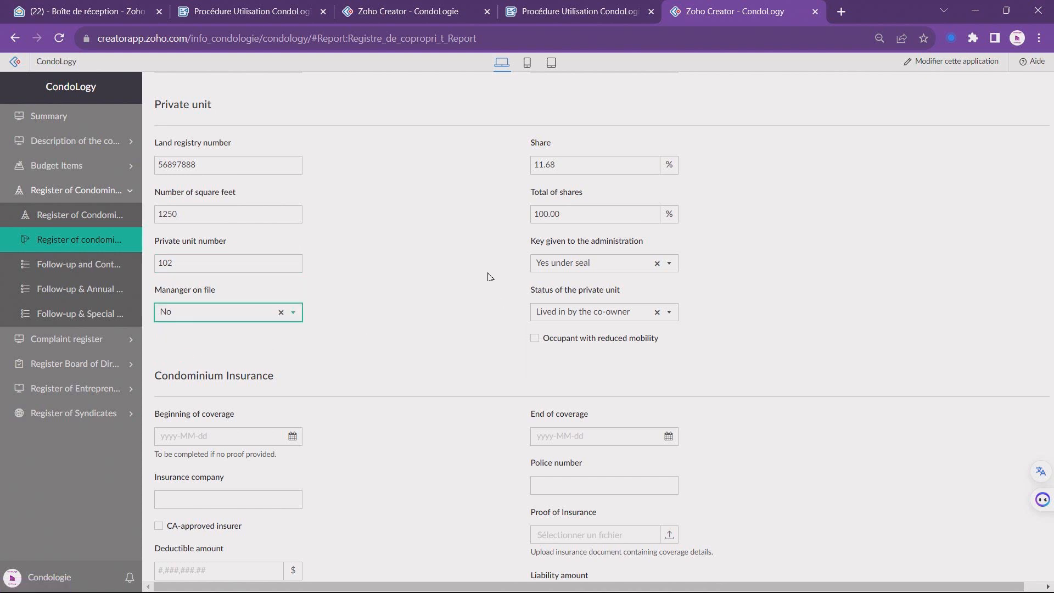
- Check the private unit's share and choose Yes under seal for the key given to the administration
left_click(579, 168)
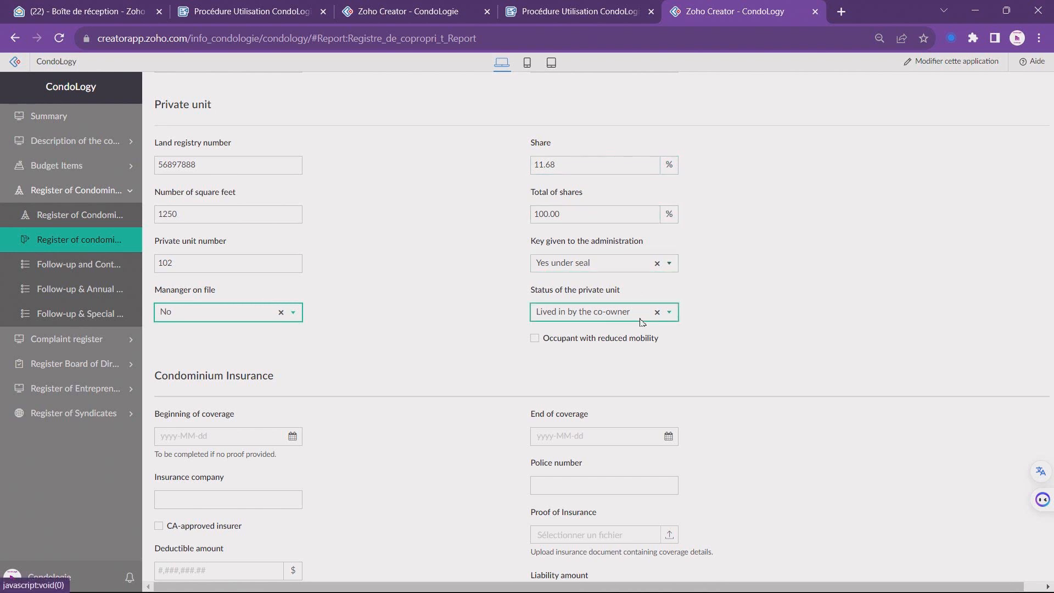
left_click(610, 268)
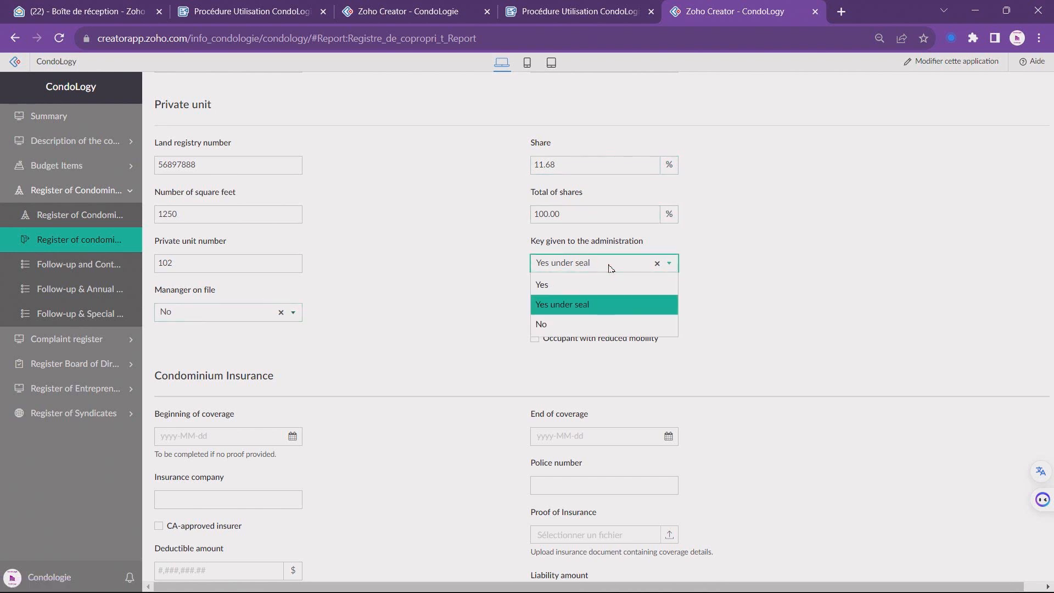
left_click(611, 304)
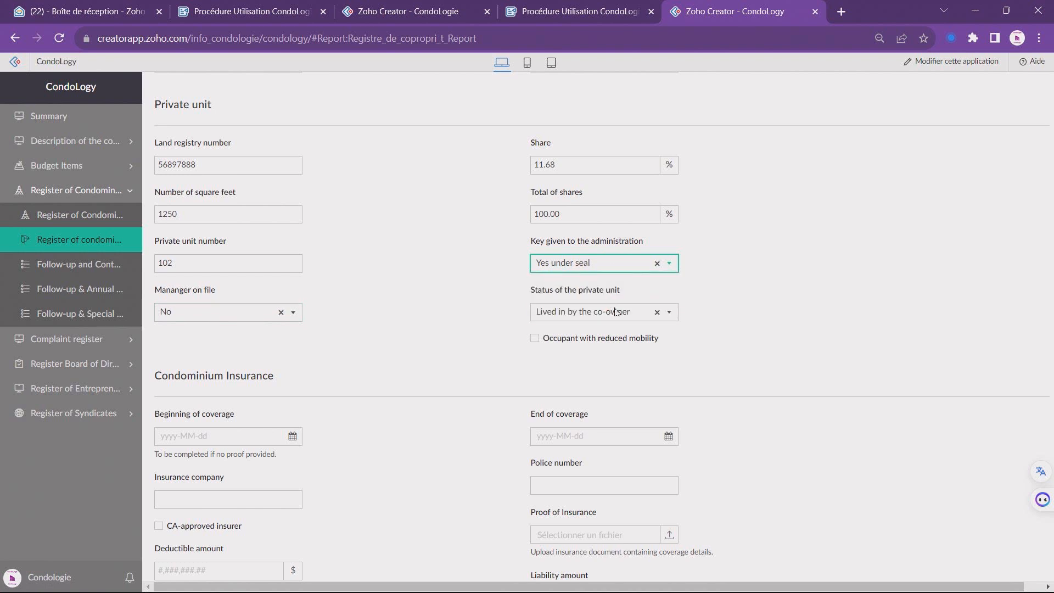
- Choose Lived in by the co-owner as the private unit's status and leave Occupant with reduced mobility unselected
left_click(616, 311)
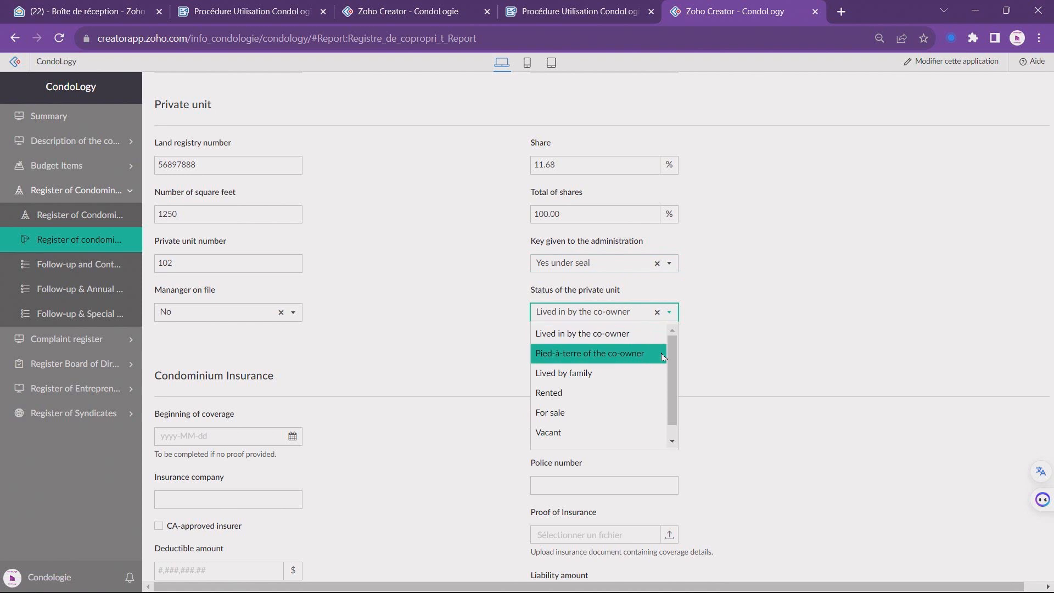
mouse_move(672, 349)
left_mouse_down()
mouse_move(677, 373)
mouse_move(668, 343)
left_mouse_up()
left_click(627, 334)
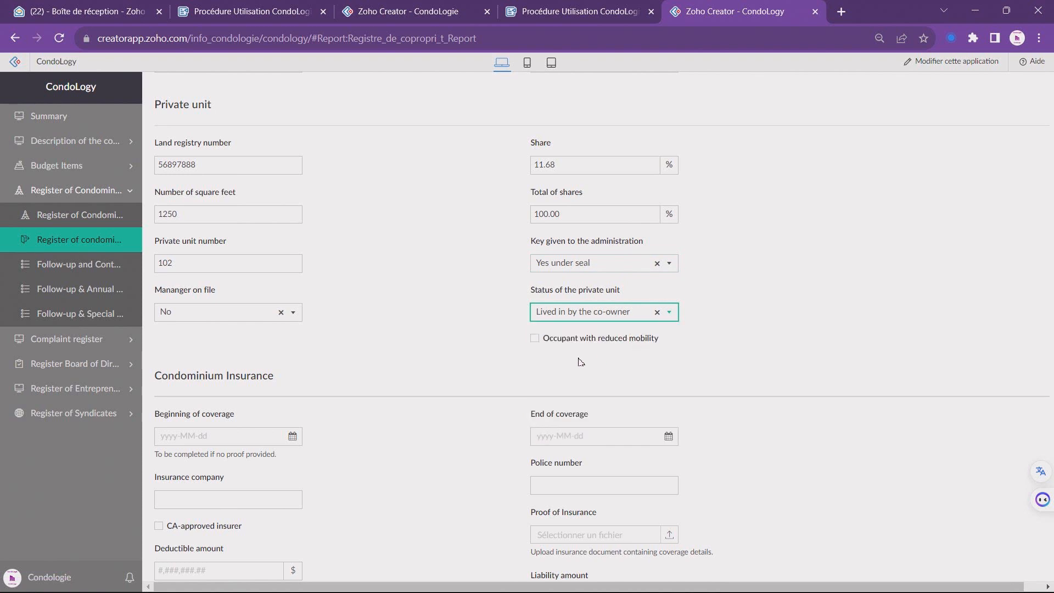
left_click(535, 339)
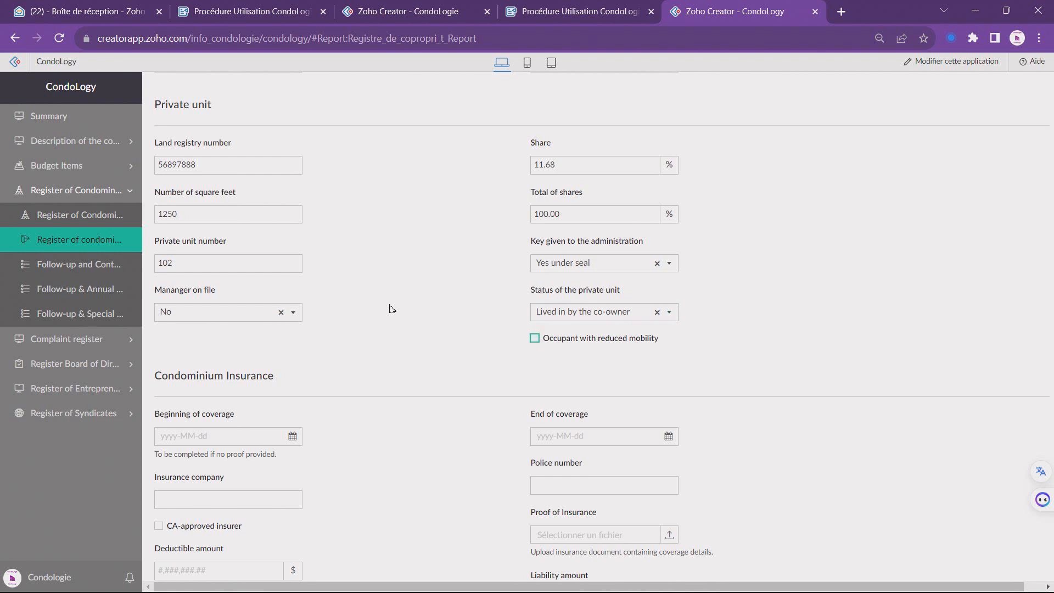
- Look over the condominium insurance fields and choose The CondoLogy Manor as the administered condominium under Contributions
scroll(395, 305, "down", 5)
left_click(206, 164)
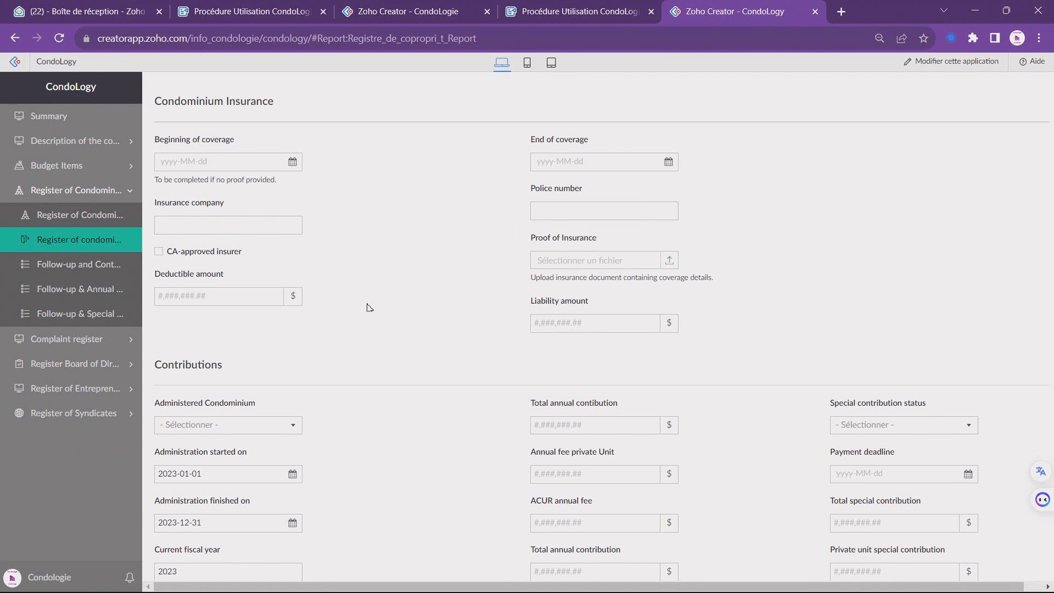
scroll(369, 307, "down", 4)
scroll(370, 308, "down", 1)
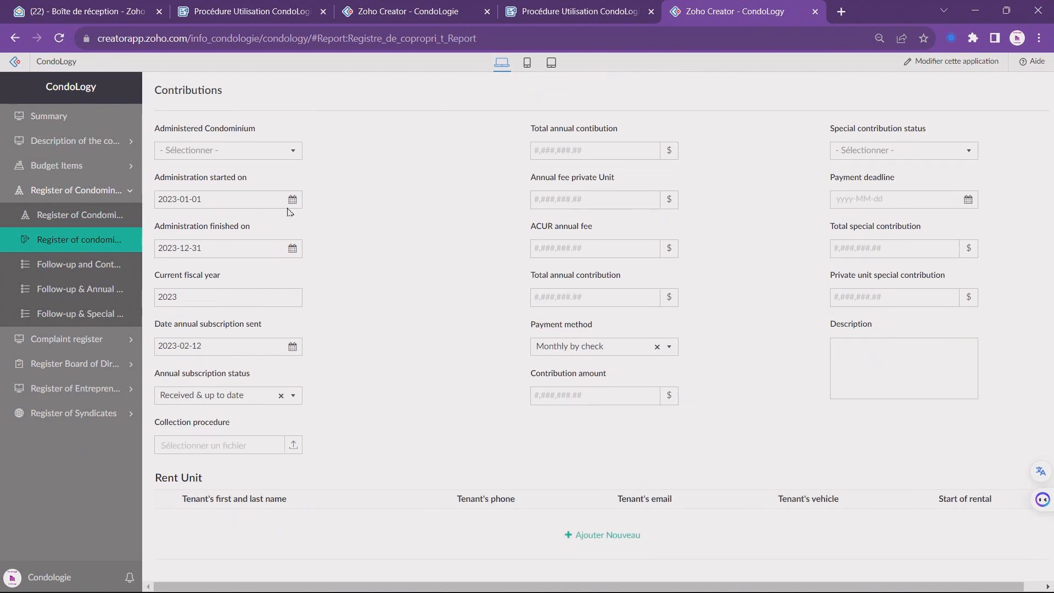
left_click(213, 152)
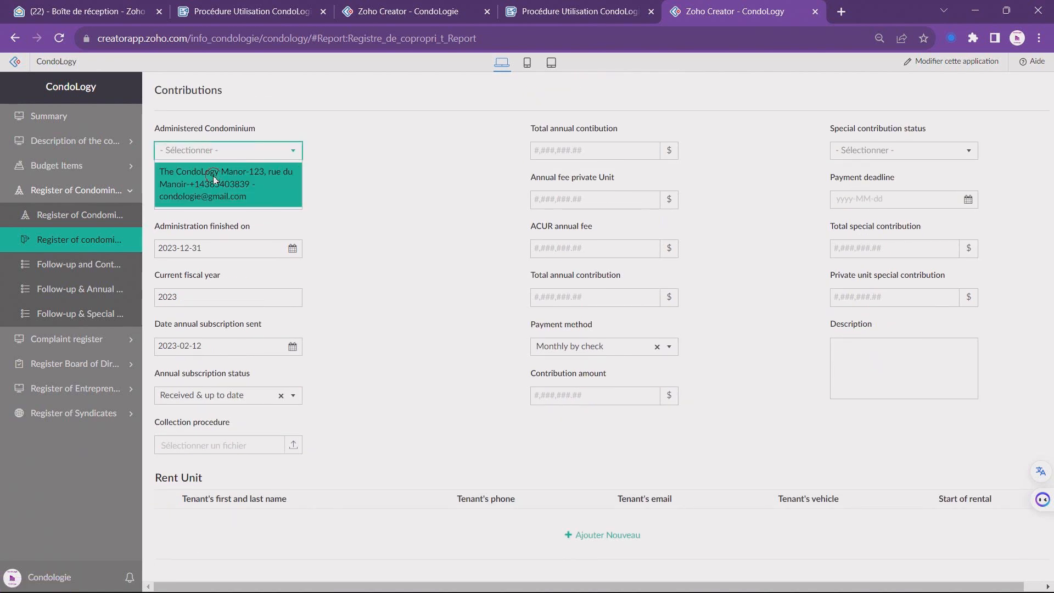
left_click(215, 179)
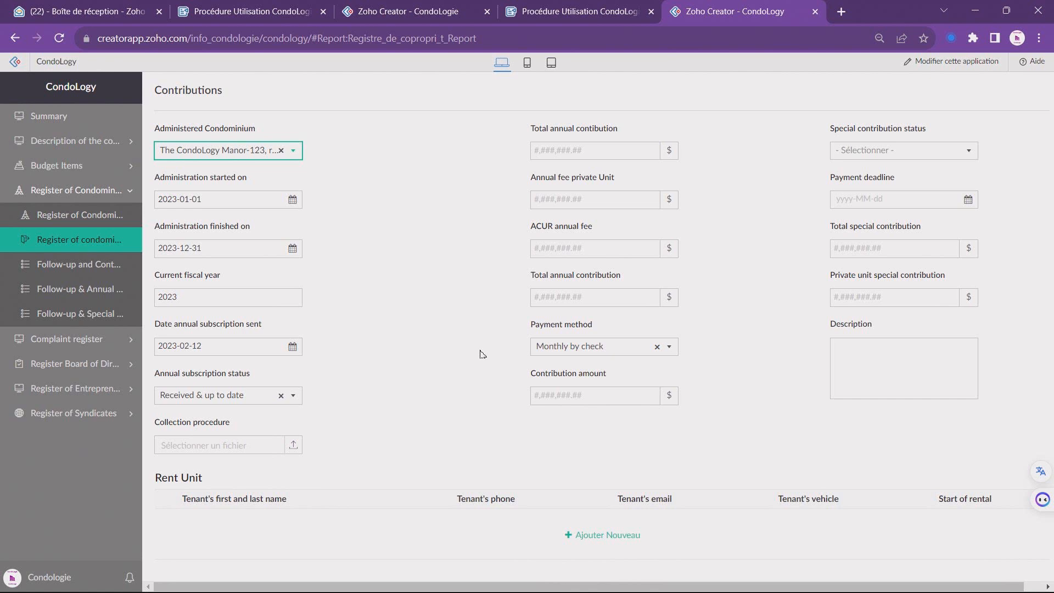
- Add an empty tenant row to the Rent Unit table
scroll(483, 357, "down", 5)
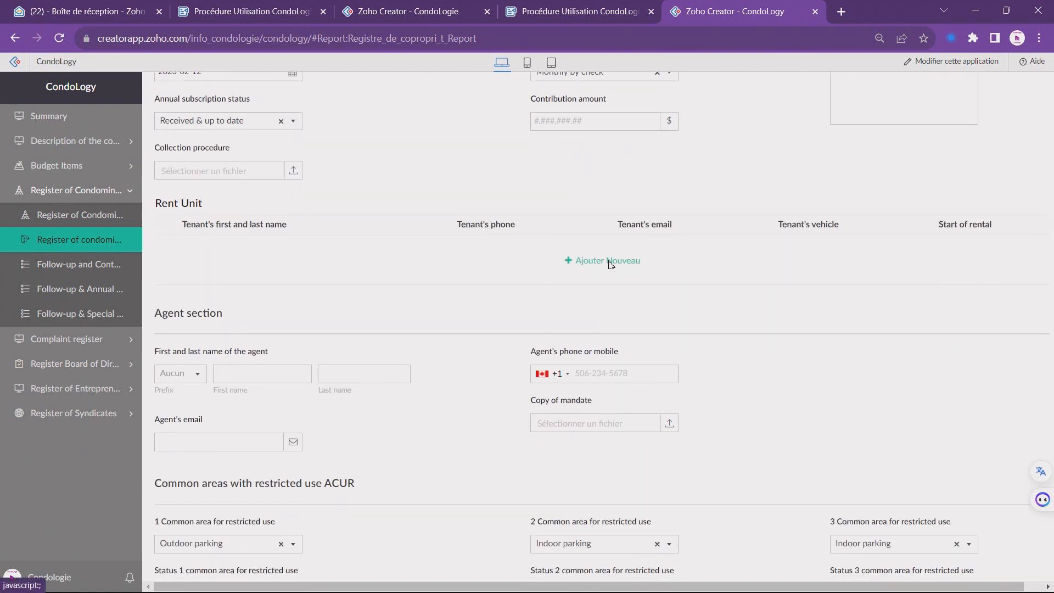
left_click(608, 261)
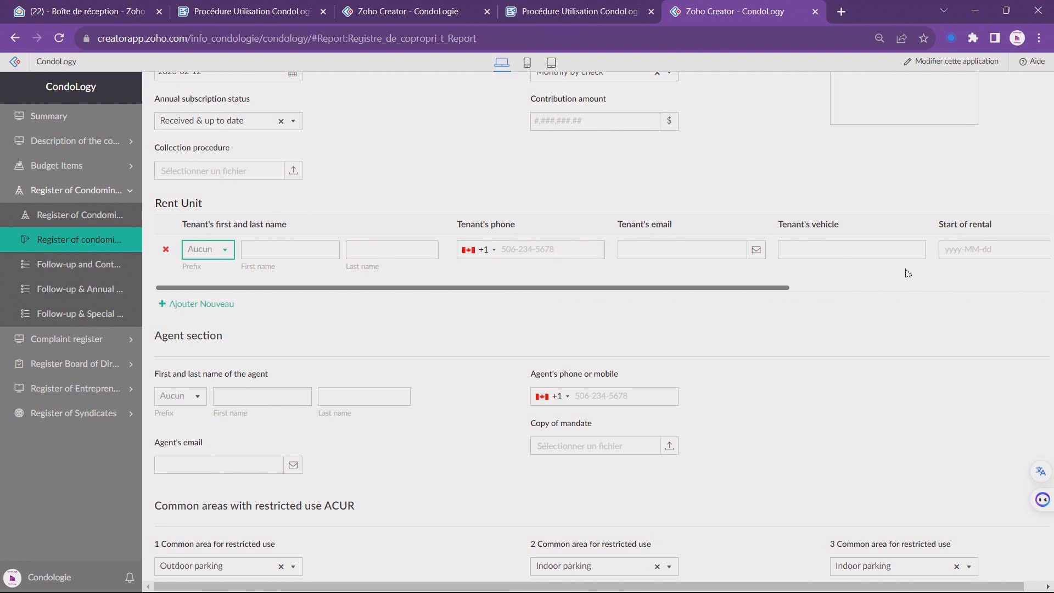
- Review the agent section and the four restricted-use common areas with their fees, and save the updated unit record
scroll(478, 388, "down", 3)
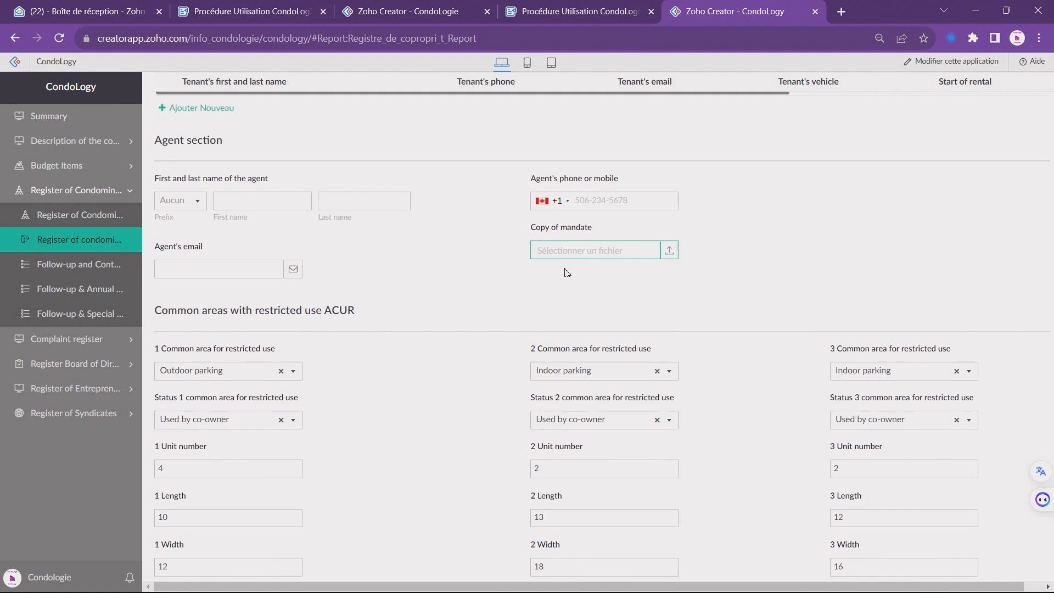
scroll(566, 272, "down", 4)
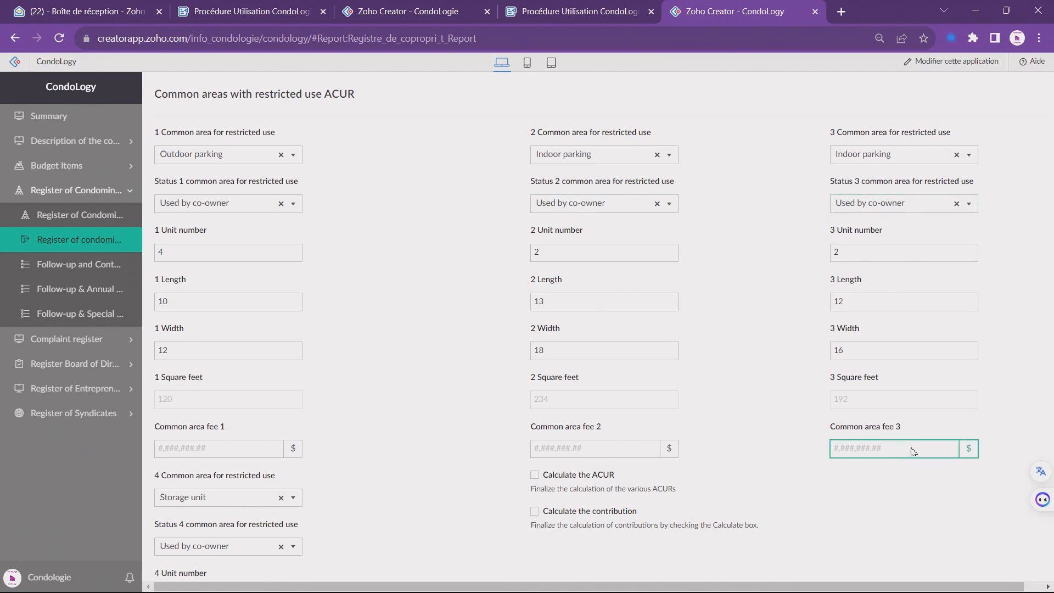
scroll(421, 426, "down", 5)
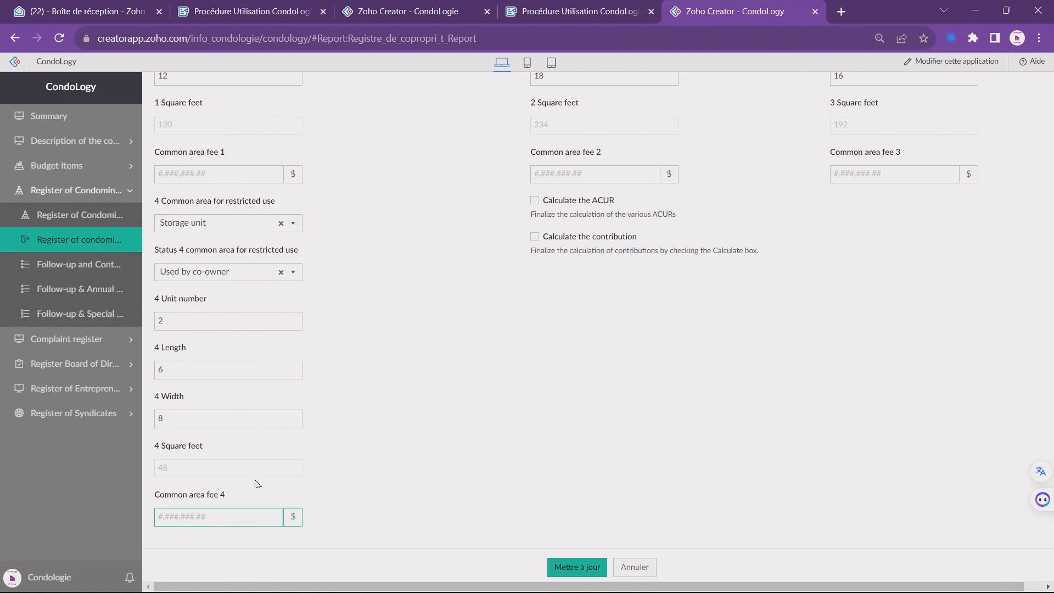
scroll(428, 352, "up", 5)
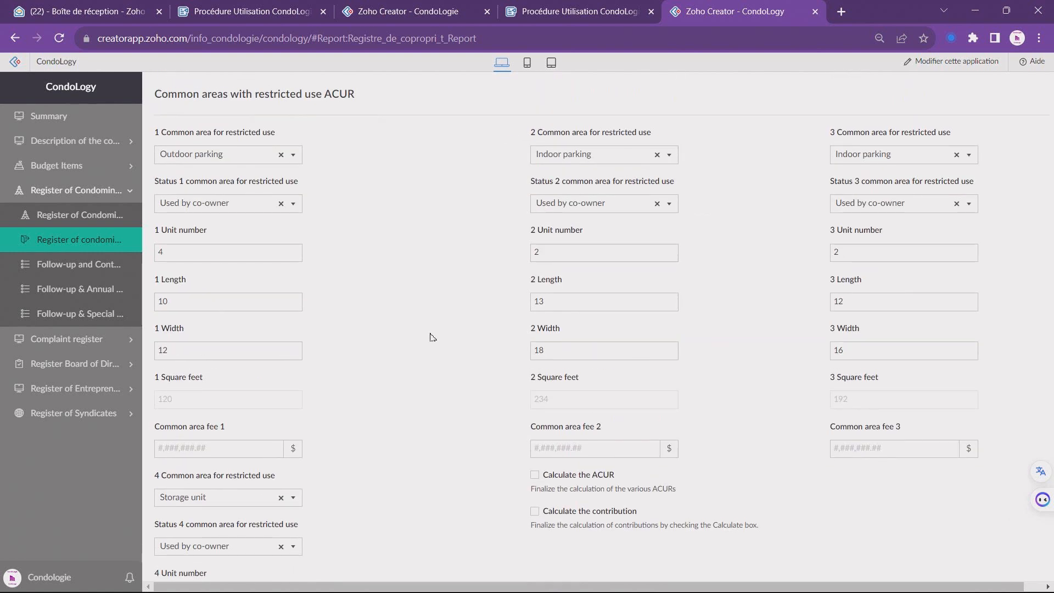
scroll(435, 342, "down", 5)
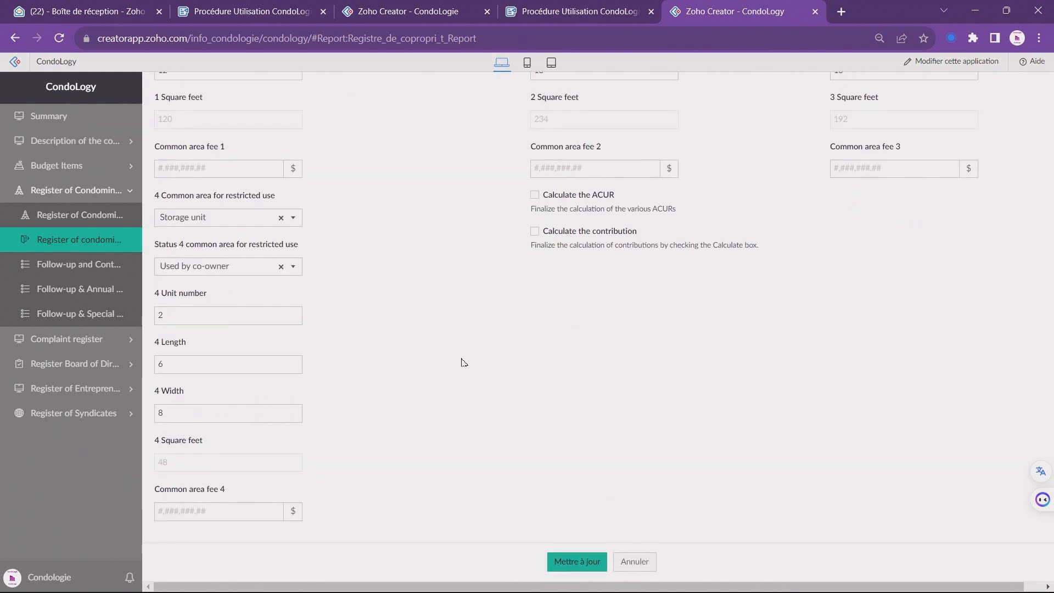
left_click(587, 562)
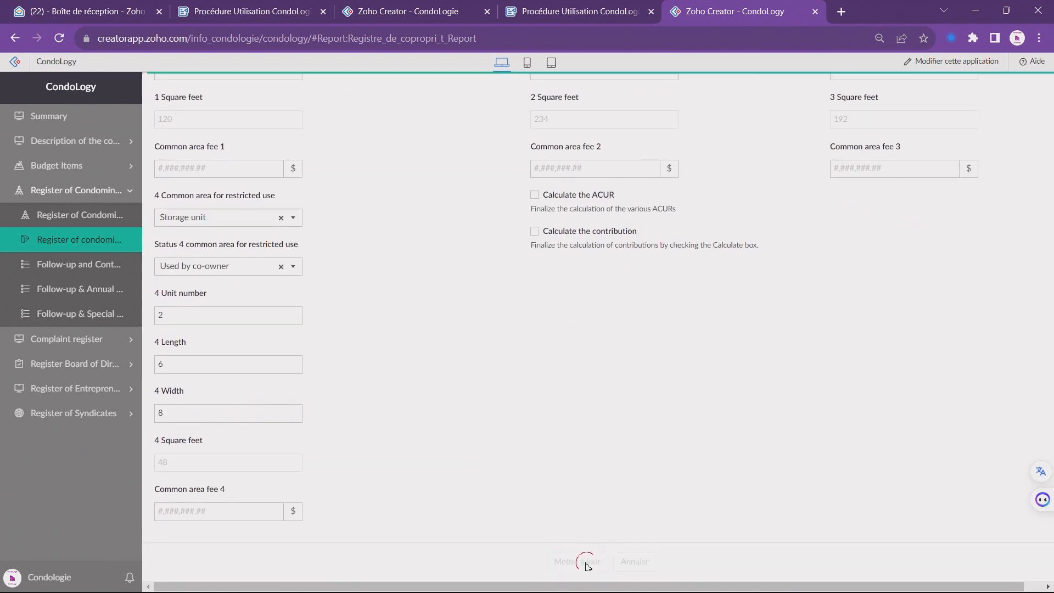